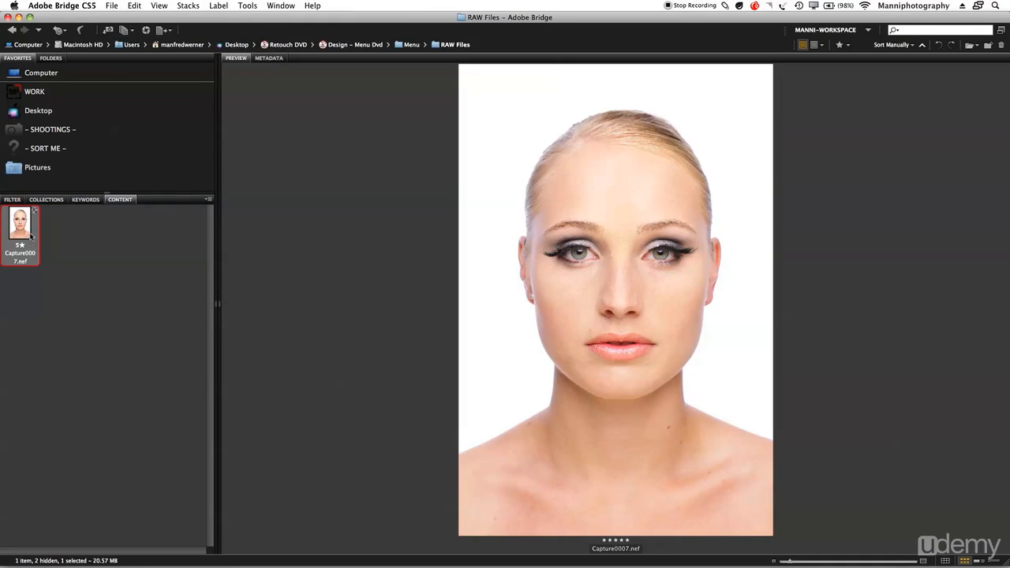
# - Open Capture0007.nef in Camera Raw and reset its settings to the Camera Raw Defaults
pyautogui.rightClick(21, 227)
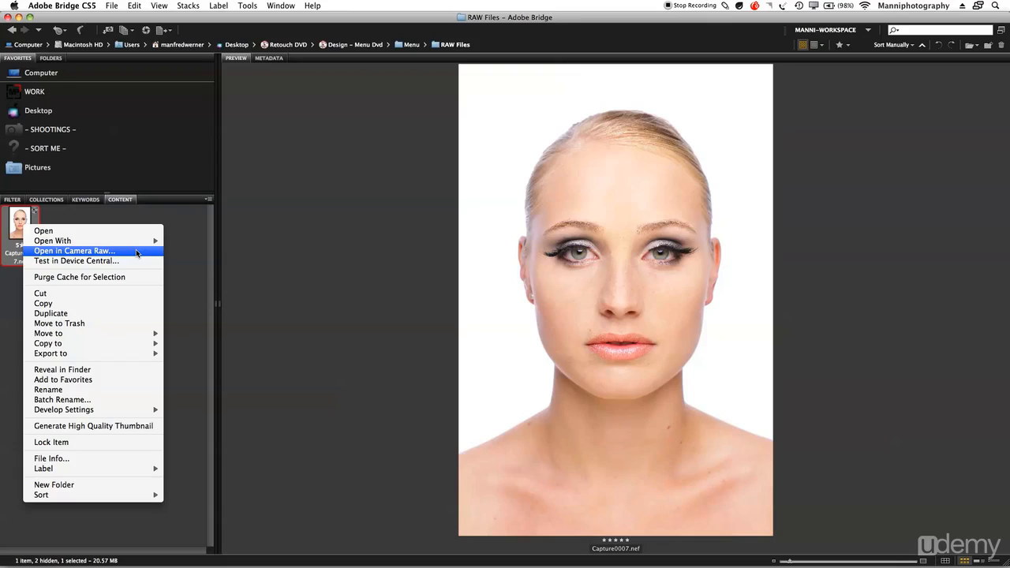
pyautogui.click(91, 252)
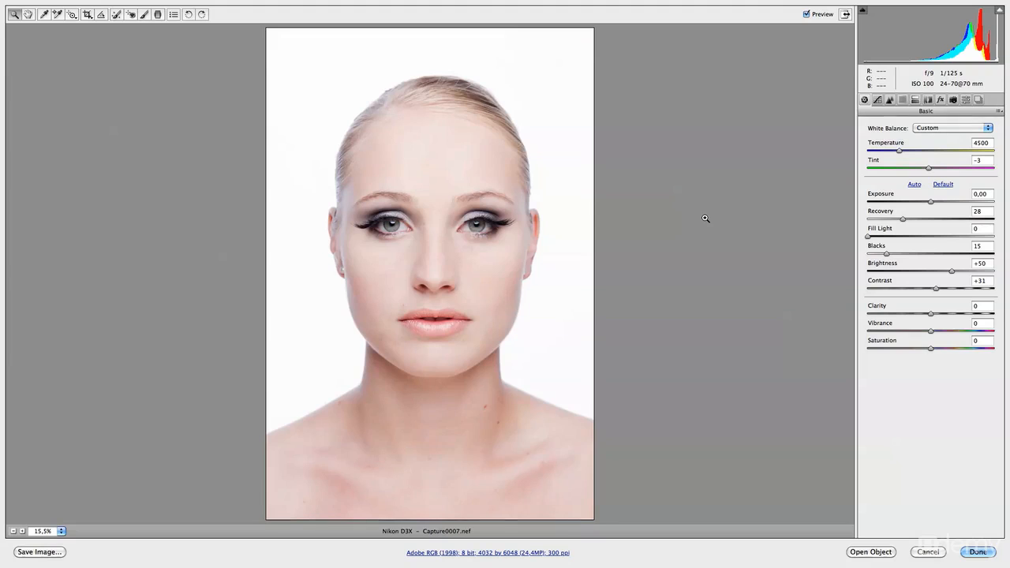
pyautogui.click(1000, 109)
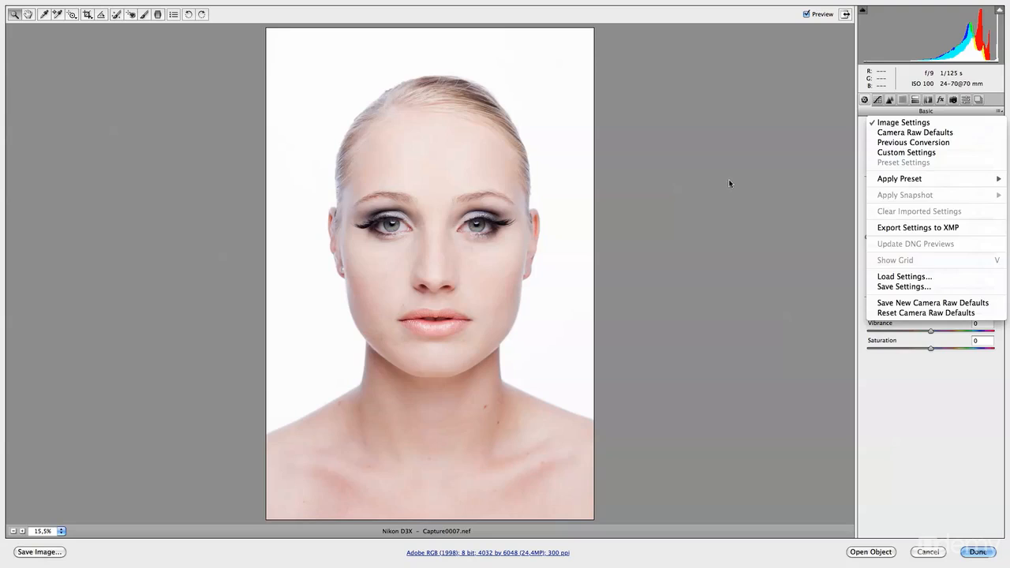
pyautogui.click(861, 139)
pyautogui.click(999, 110)
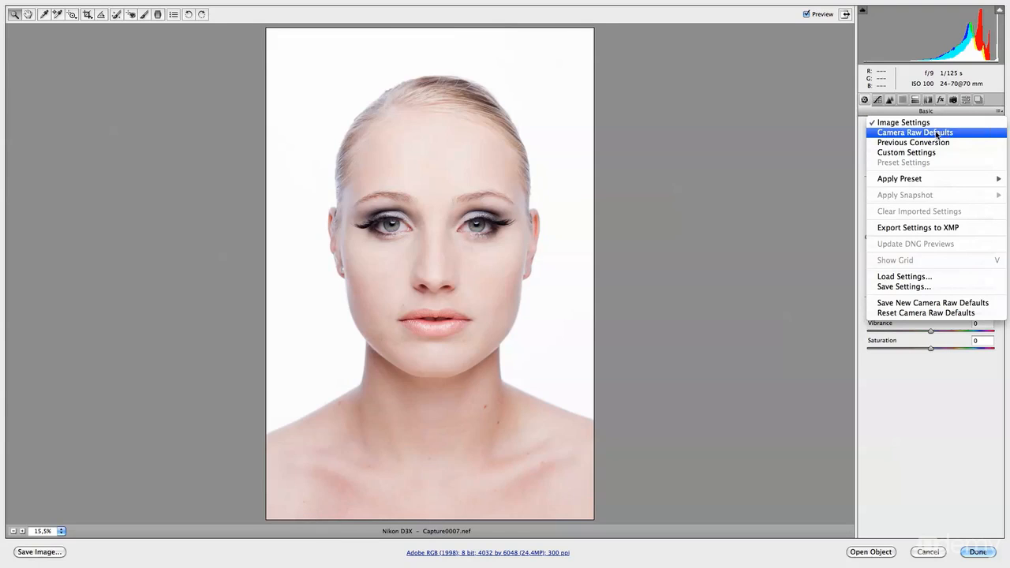
pyautogui.click(938, 133)
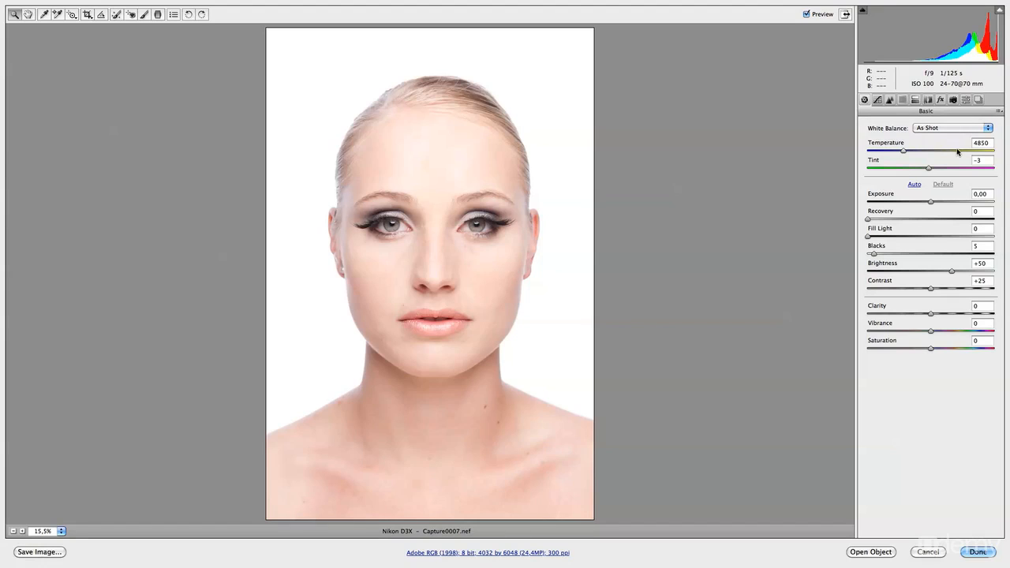
# - Set the white balance temperature of the portrait to 4500
pyautogui.click(986, 144)
pyautogui.write('4')
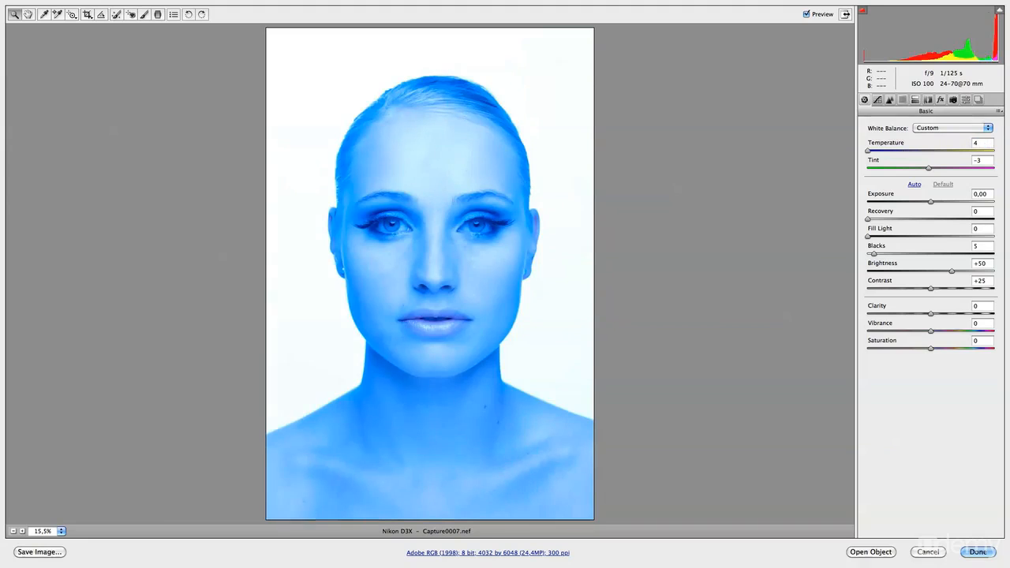
pyautogui.write('500')
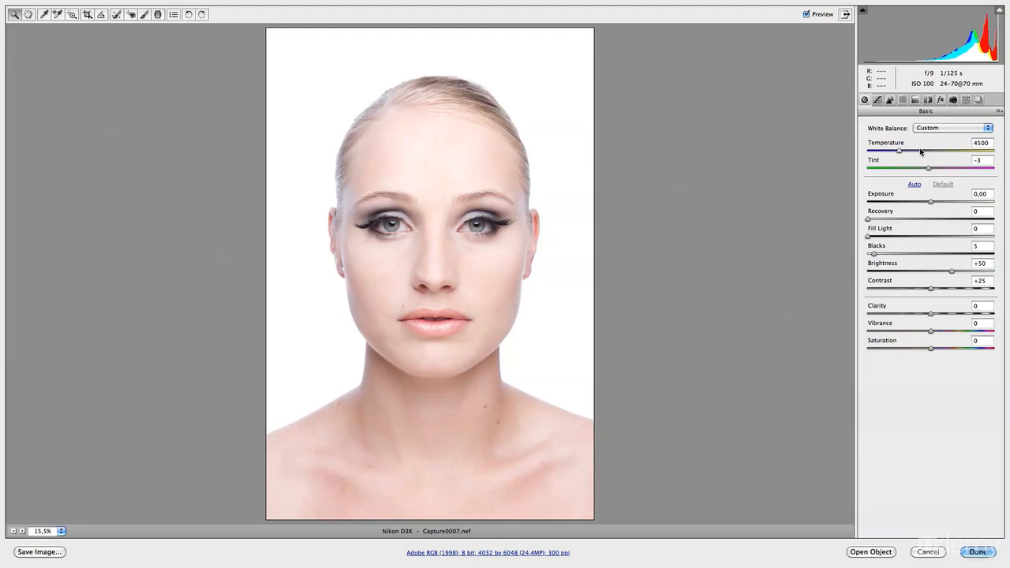
pyautogui.click(938, 195)
# - Set the sharpening amount to 50 while viewing the eye and nose area close up
pyautogui.click(889, 100)
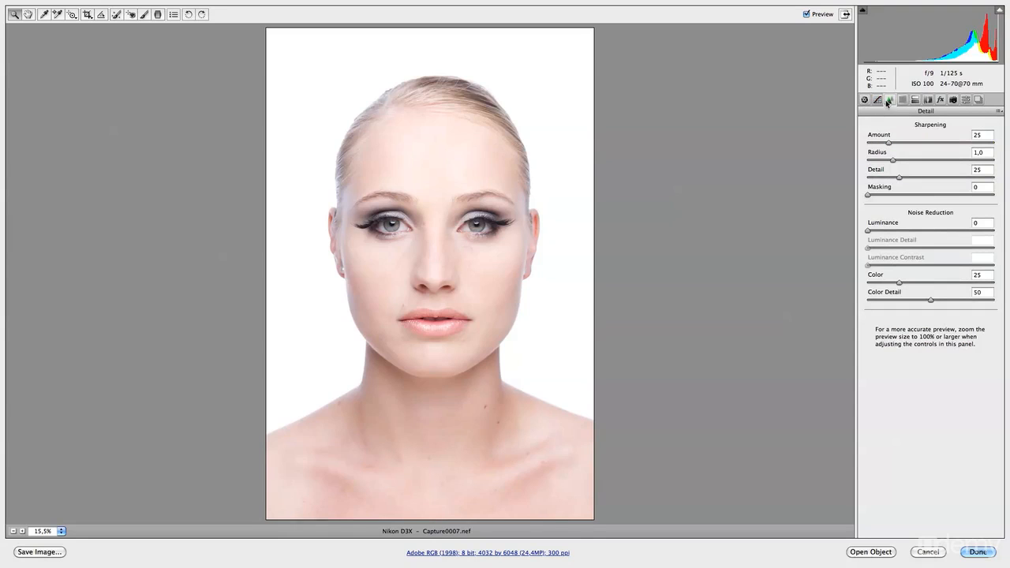
pyautogui.moveTo(891, 142); pyautogui.dragTo(915, 149)
pyautogui.moveTo(431, 212); pyautogui.dragTo(522, 298)
pyautogui.press('space')
pyautogui.moveTo(398, 240); pyautogui.dragTo(547, 267)
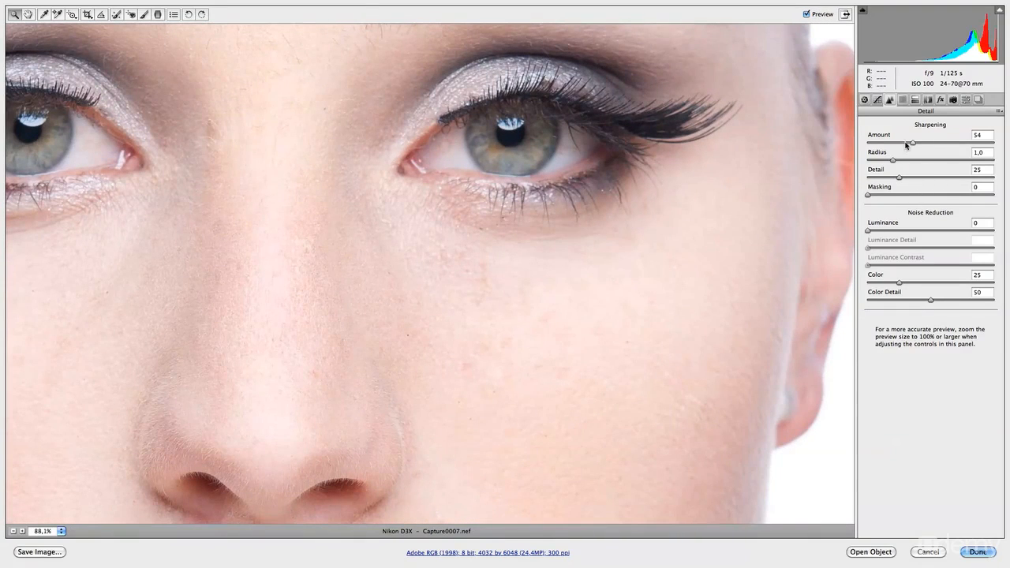
pyautogui.click(972, 137)
pyautogui.write('50')
# - Reduce the sharpening radius to 0.5
pyautogui.moveTo(893, 161); pyautogui.dragTo(869, 162)
pyautogui.moveTo(870, 162); pyautogui.dragTo(872, 164)
pyautogui.scroll(-5, 491, 121)
pyautogui.scroll(5, 489, 233)
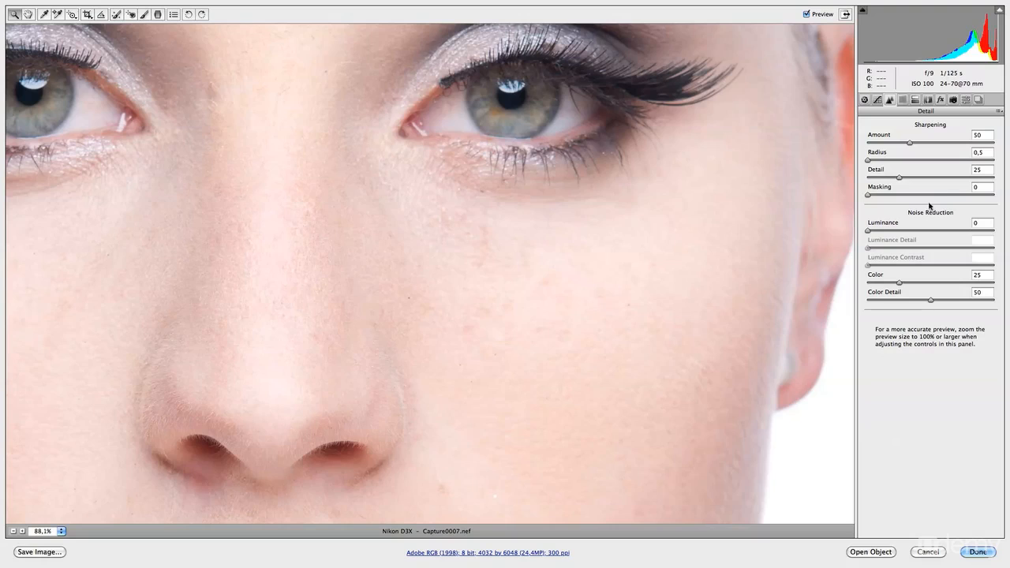
# - Raise Recovery to 17 in the basic adjustments with the whole portrait in view
pyautogui.click(865, 99)
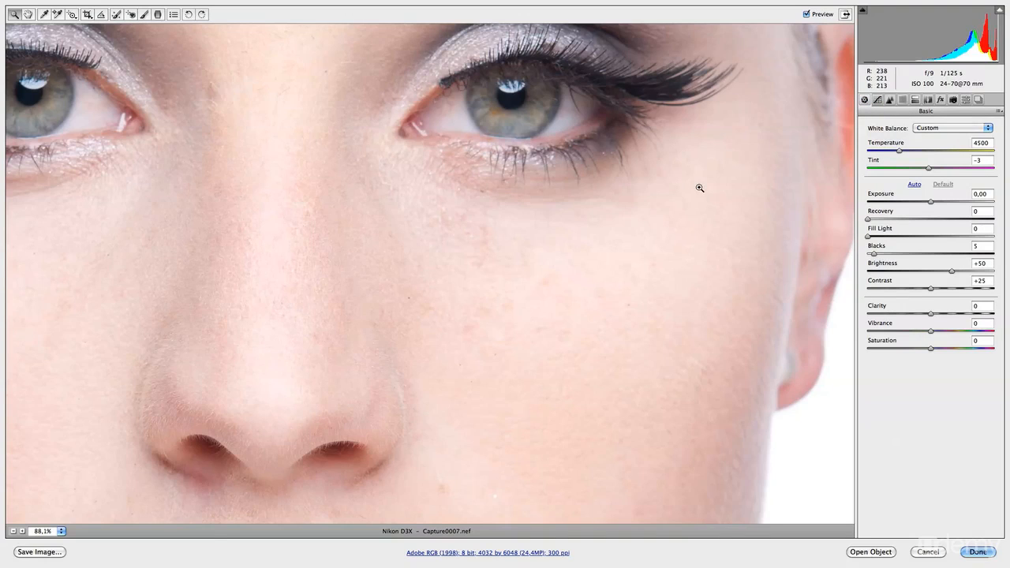
pyautogui.press('super+0')
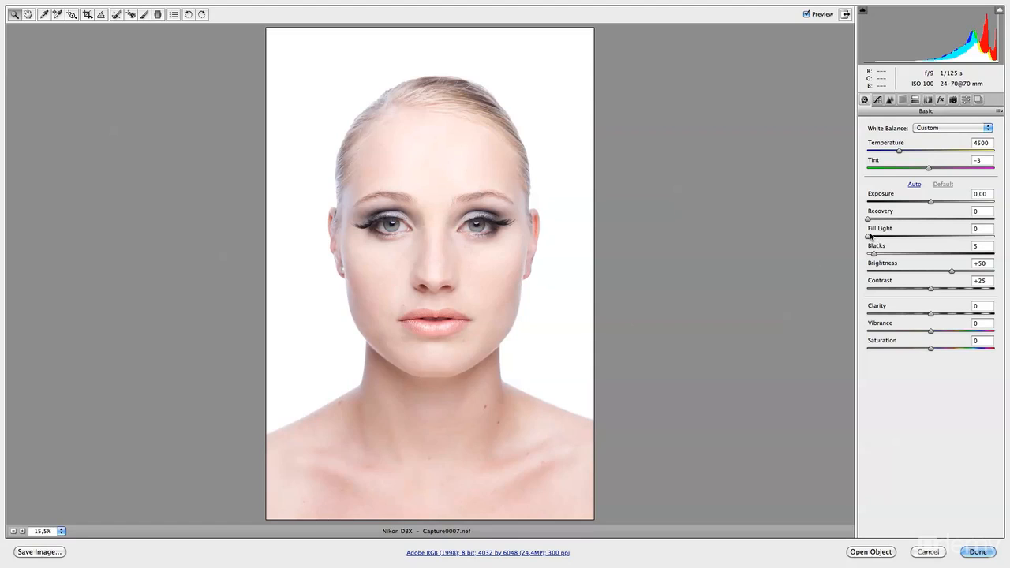
pyautogui.moveTo(869, 218)
pyautogui.mouseDown()
pyautogui.moveTo(948, 215)
pyautogui.moveTo(888, 219)
pyautogui.mouseUp()
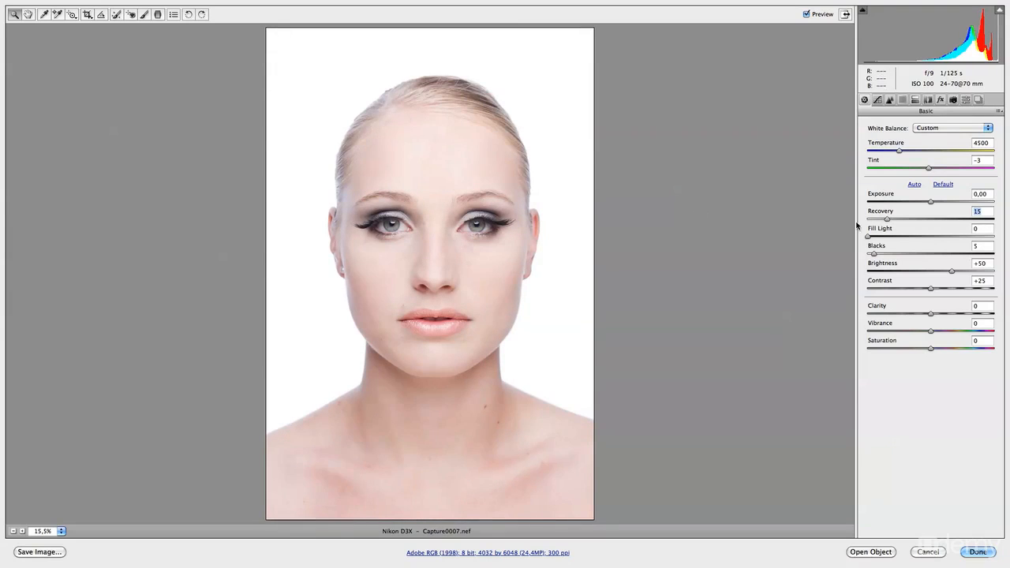
pyautogui.moveTo(892, 224); pyautogui.dragTo(890, 224)
pyautogui.moveTo(898, 223)
pyautogui.mouseDown()
pyautogui.moveTo(988, 218)
pyautogui.moveTo(890, 228)
pyautogui.mouseUp()
# - Set Blacks to 15 and Contrast to +29
pyautogui.moveTo(874, 255)
pyautogui.mouseDown()
pyautogui.moveTo(923, 257)
pyautogui.moveTo(886, 258)
pyautogui.mouseUp()
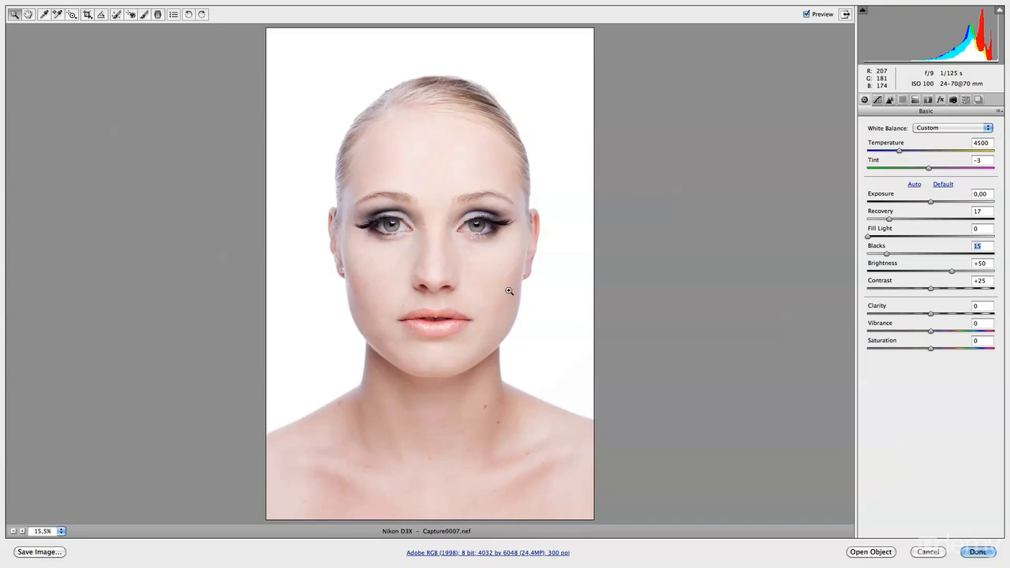
pyautogui.click(932, 291)
pyautogui.moveTo(935, 292); pyautogui.dragTo(932, 292)
pyautogui.moveTo(934, 291); pyautogui.dragTo(937, 292)
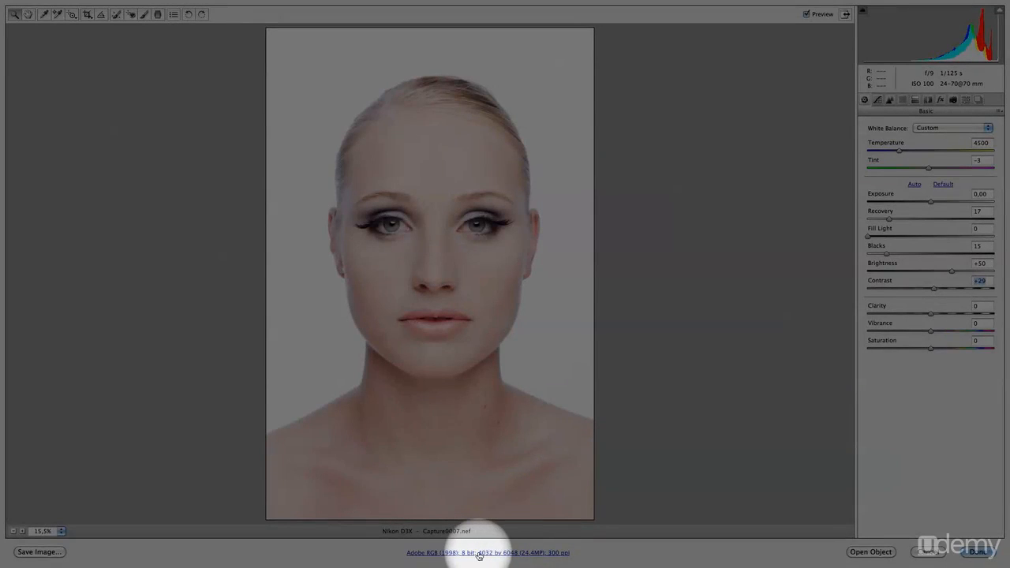
# - Confirm the workflow options with Adobe RGB (1998), 8 Bits/Channel and Open in Photoshop as Smart Objects enabled
pyautogui.click(479, 555)
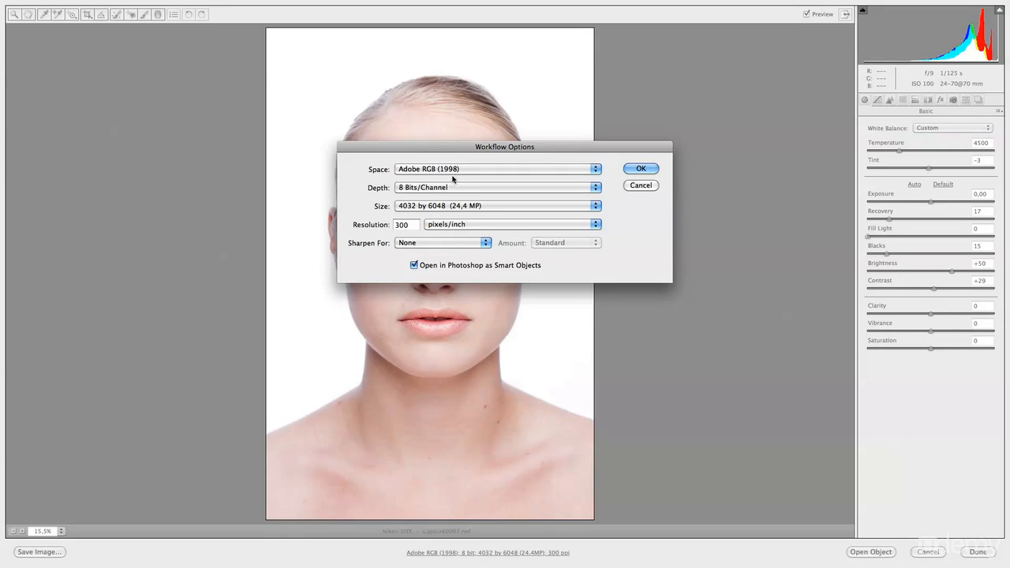
pyautogui.click(411, 188)
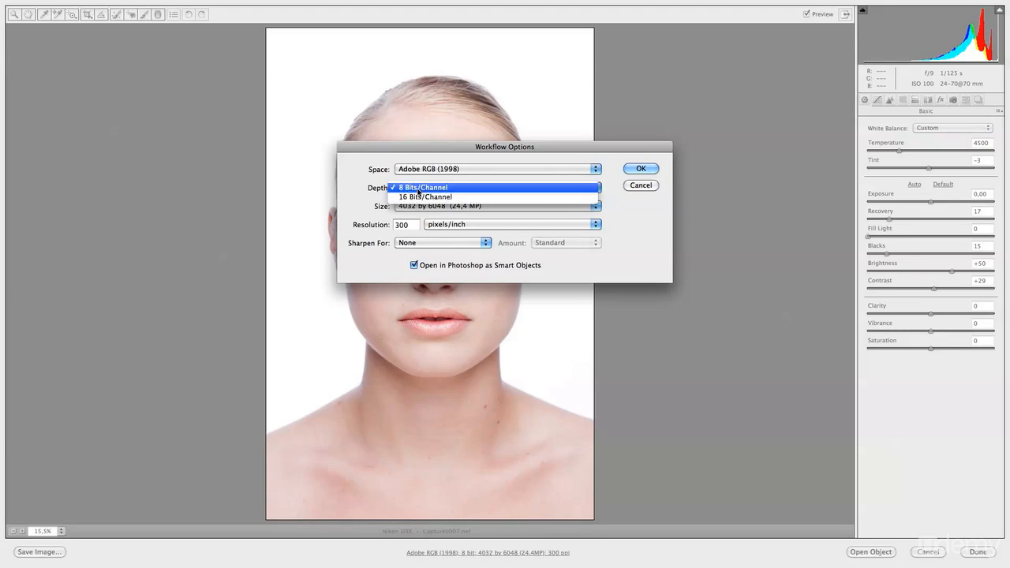
pyautogui.click(414, 188)
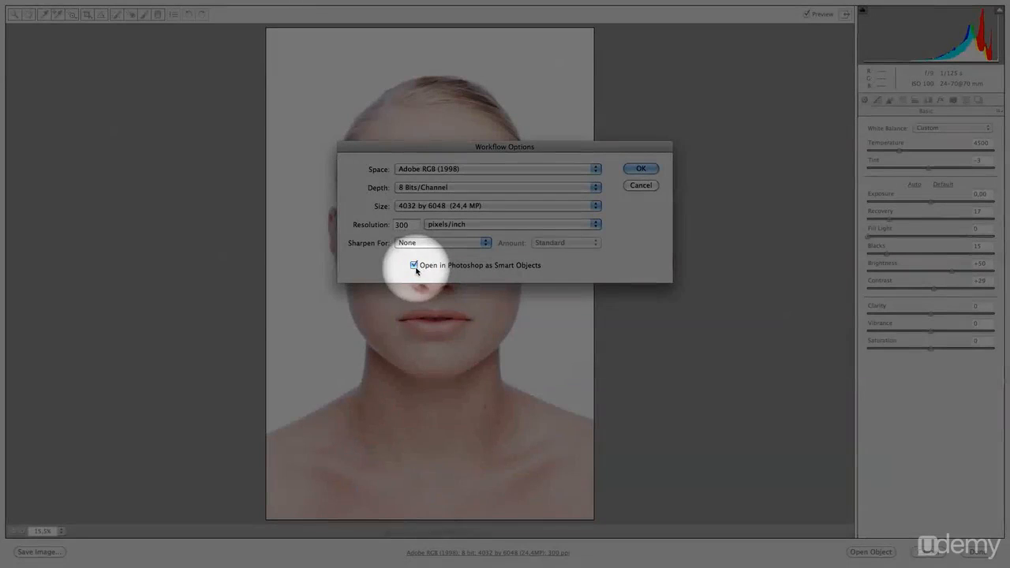
pyautogui.click(416, 267)
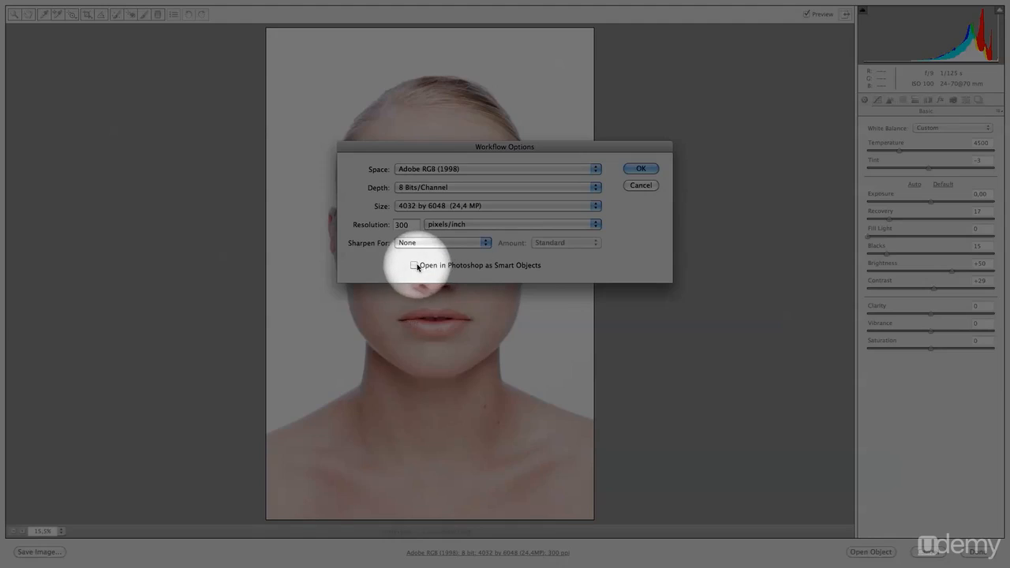
pyautogui.click(415, 266)
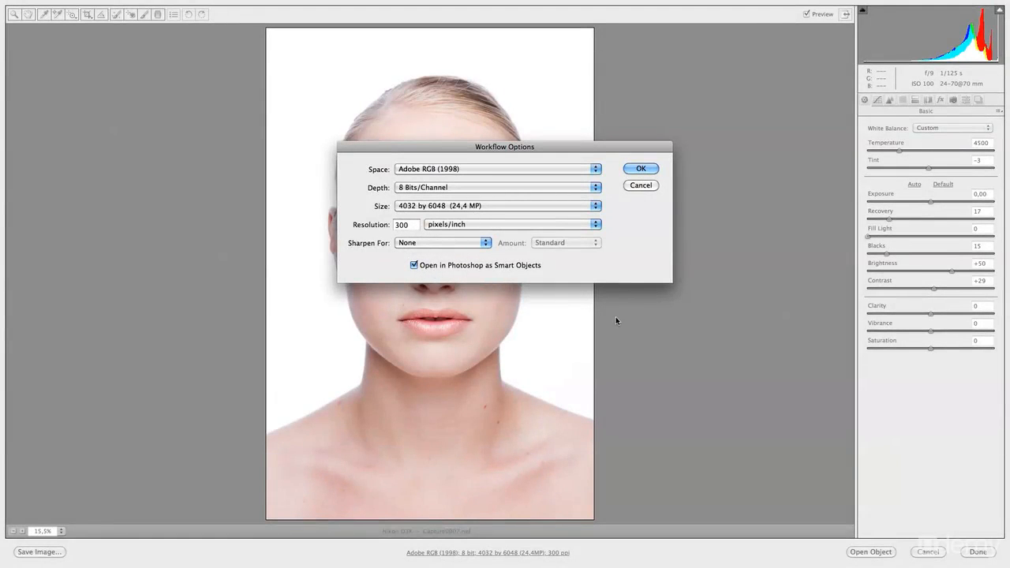
pyautogui.click(648, 172)
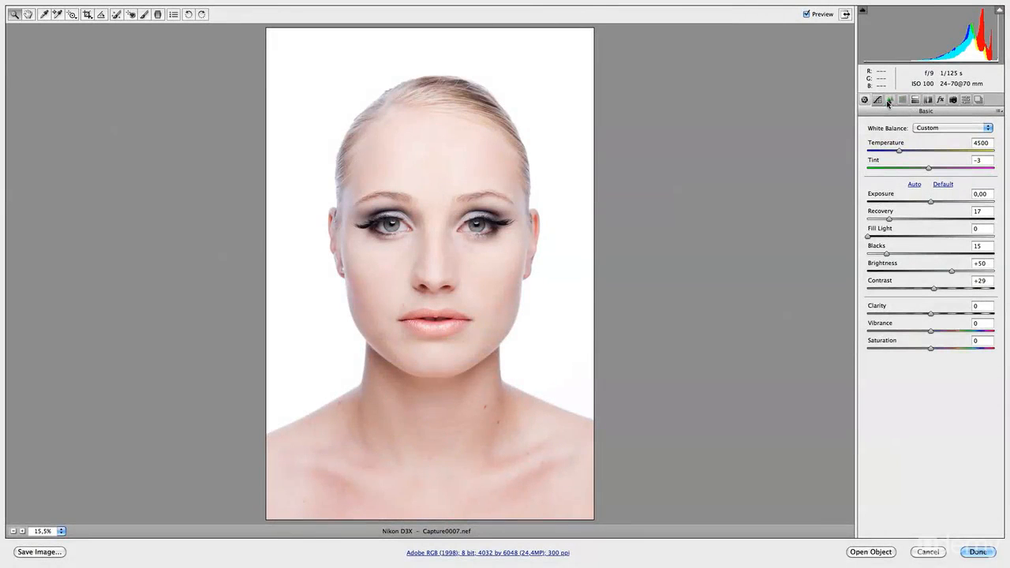
# - Open the portrait in Photoshop as a smart object and show it in full screen mode with the menu bar
pyautogui.click(888, 101)
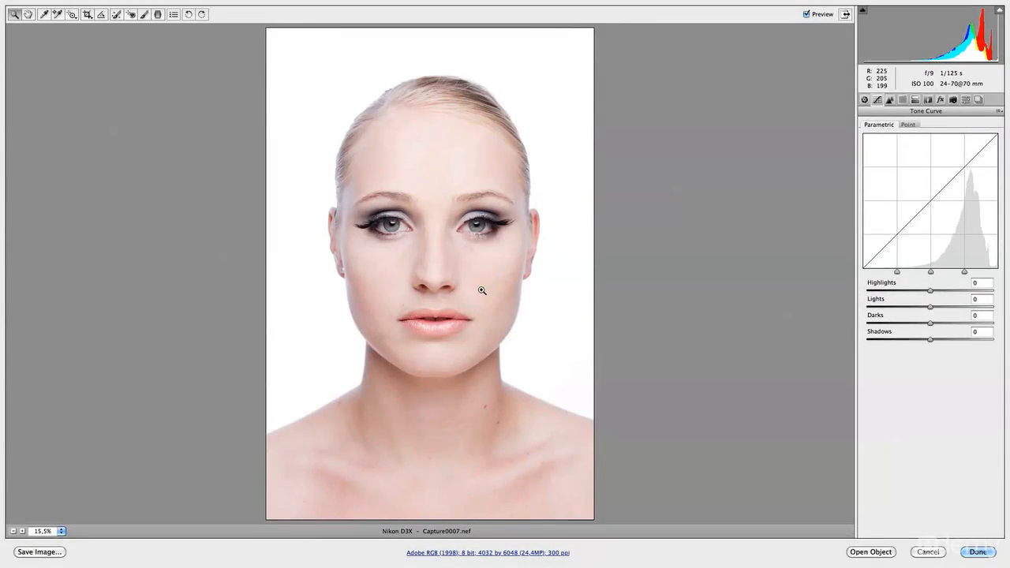
pyautogui.click(865, 99)
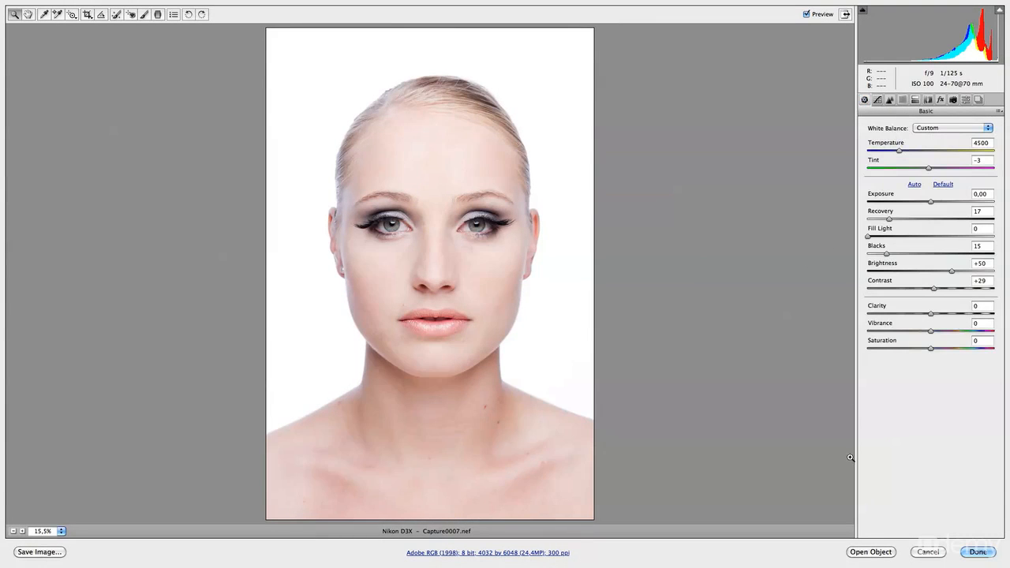
pyautogui.click(864, 552)
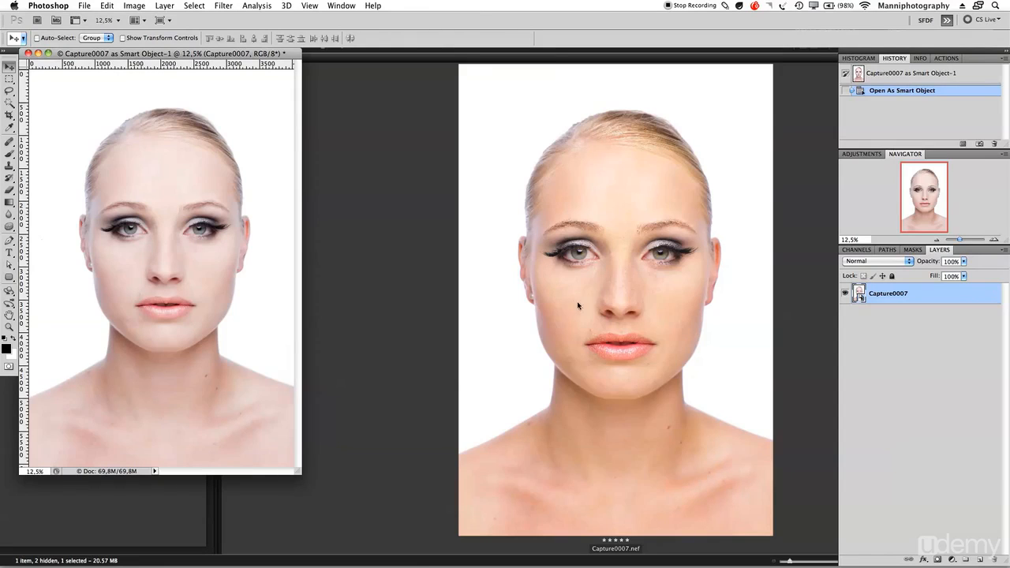
pyautogui.press('f')
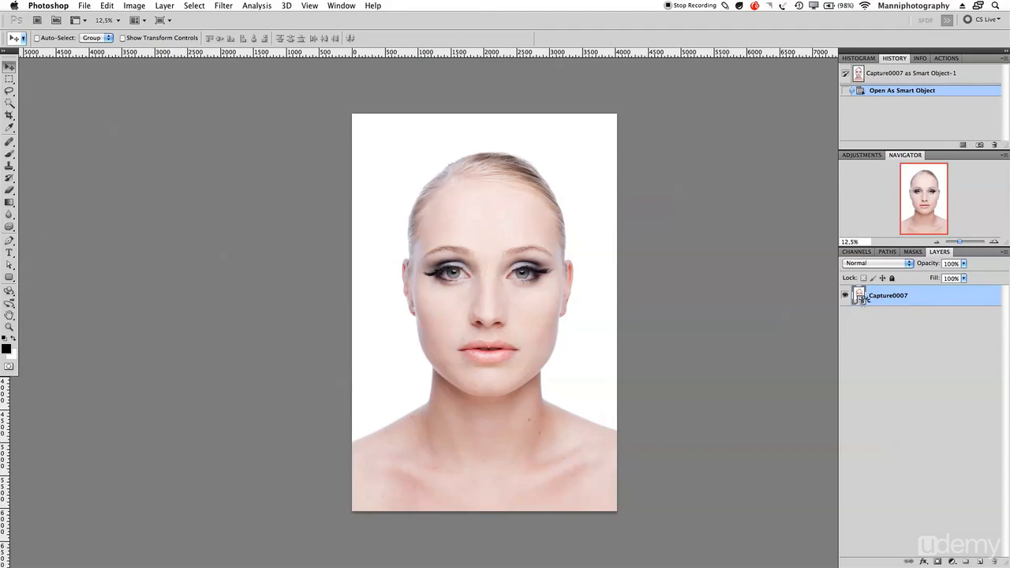
# - Reopen the raw settings of the Capture0007 smart object and apply a Recovery of 98
pyautogui.doubleClick(859, 296)
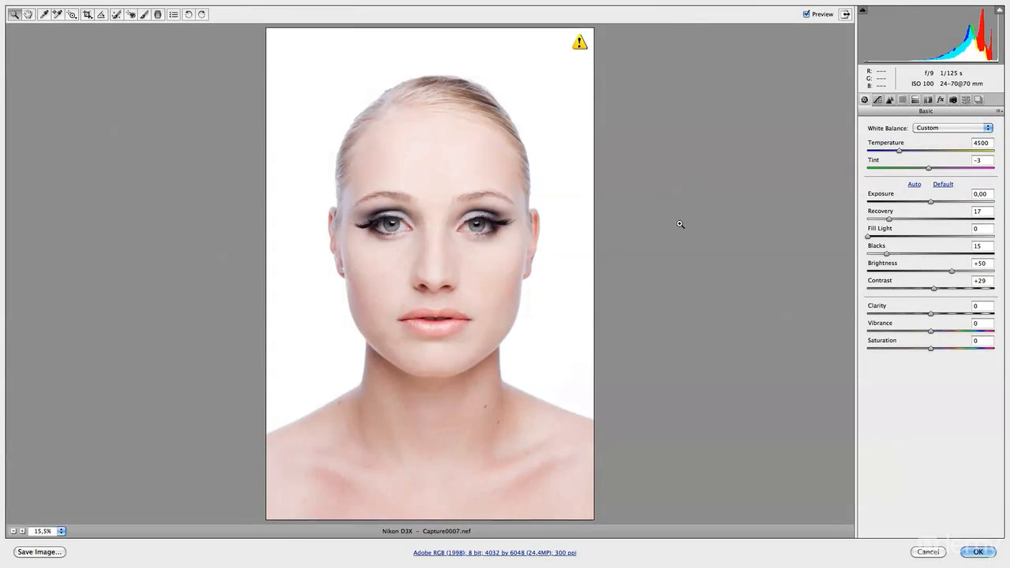
pyautogui.moveTo(922, 218); pyautogui.dragTo(992, 219)
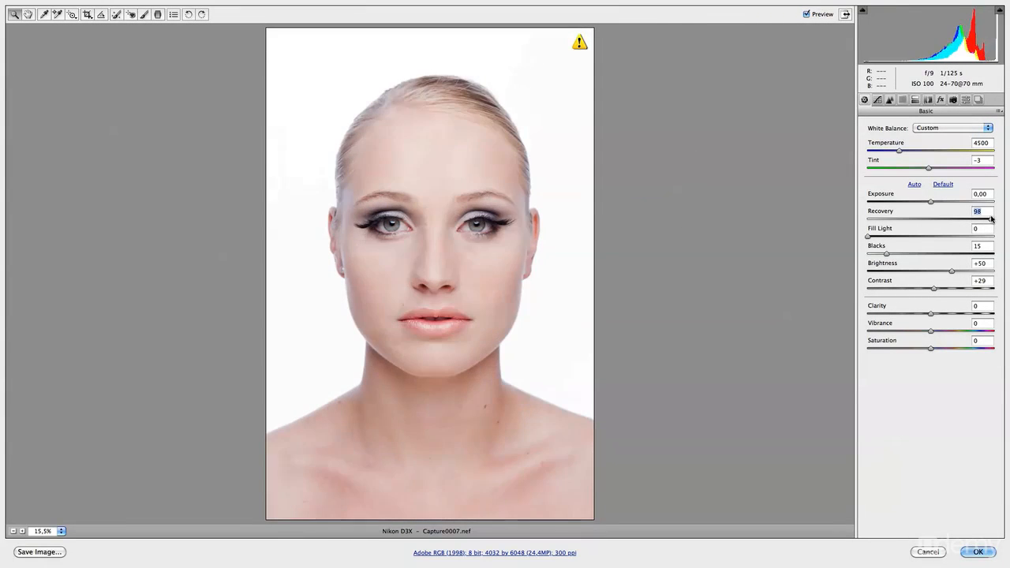
pyautogui.click(979, 551)
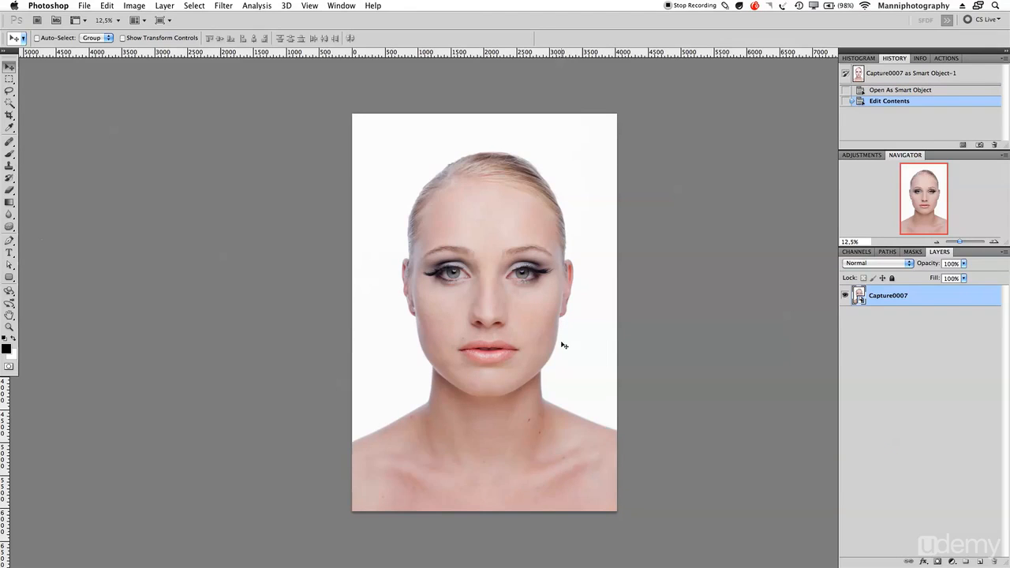
# - Edit the Capture0007 smart object's raw settings again and lower Recovery to about 25
pyautogui.doubleClick(860, 298)
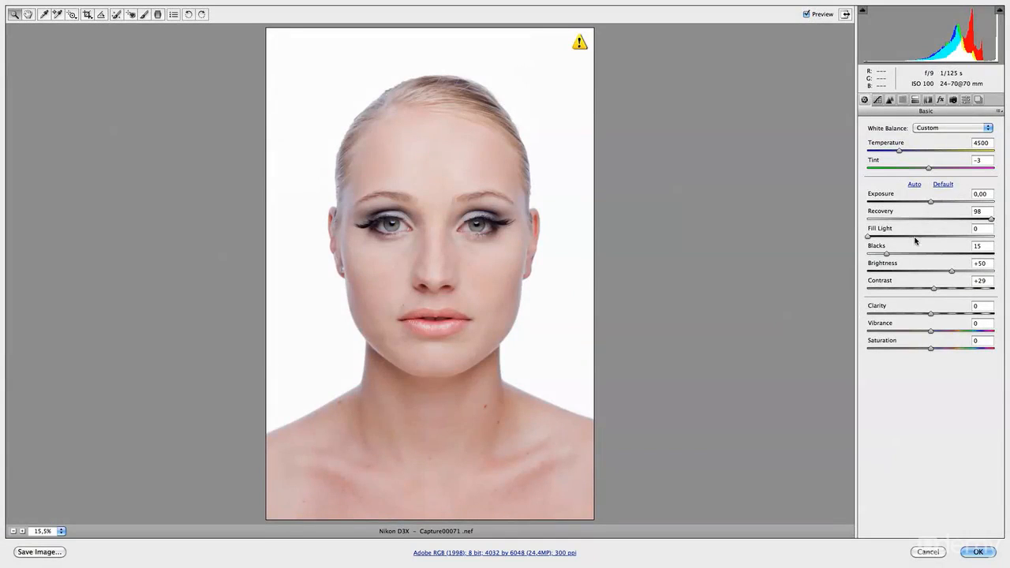
pyautogui.moveTo(991, 221); pyautogui.dragTo(895, 221)
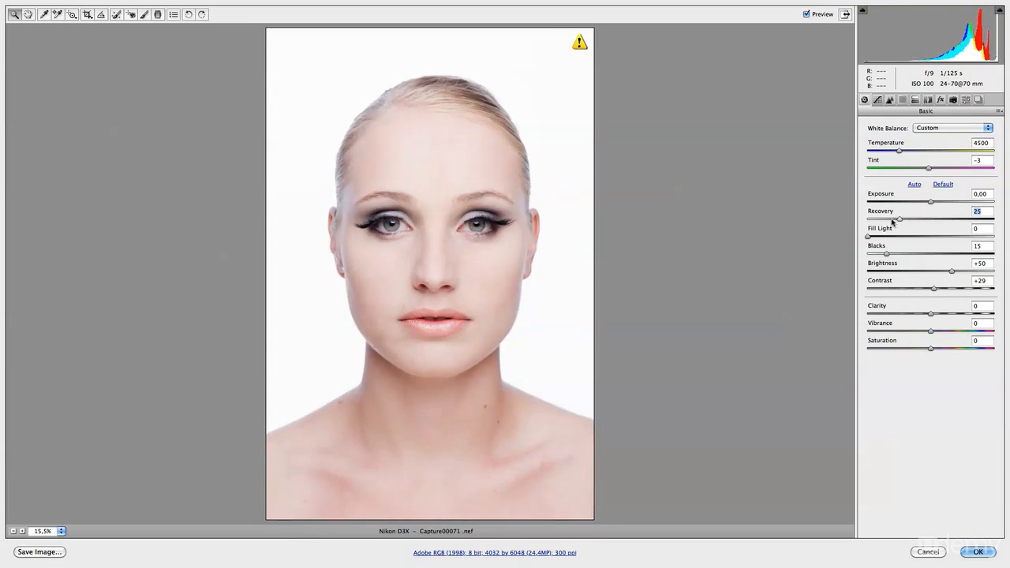
pyautogui.click(979, 552)
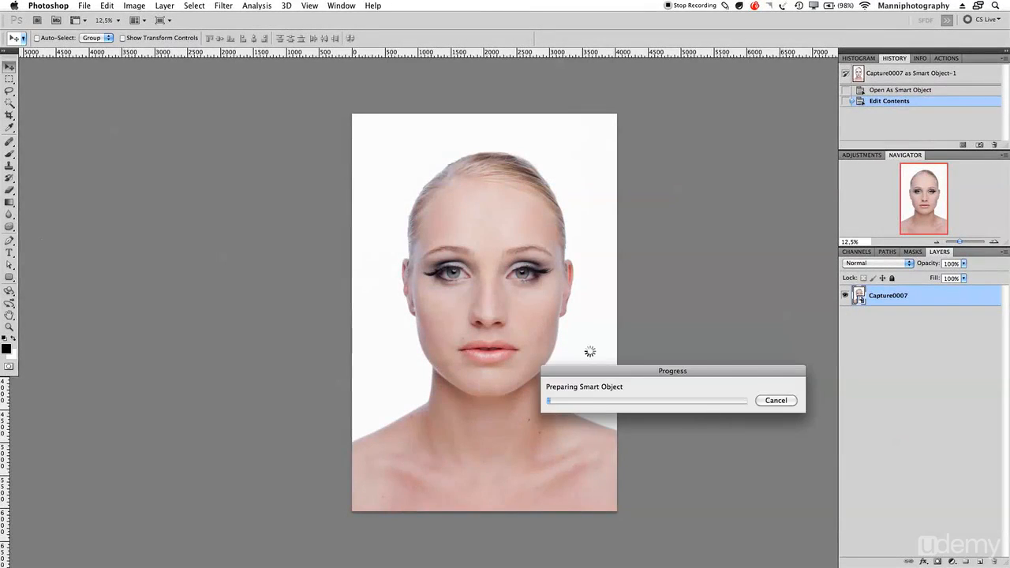